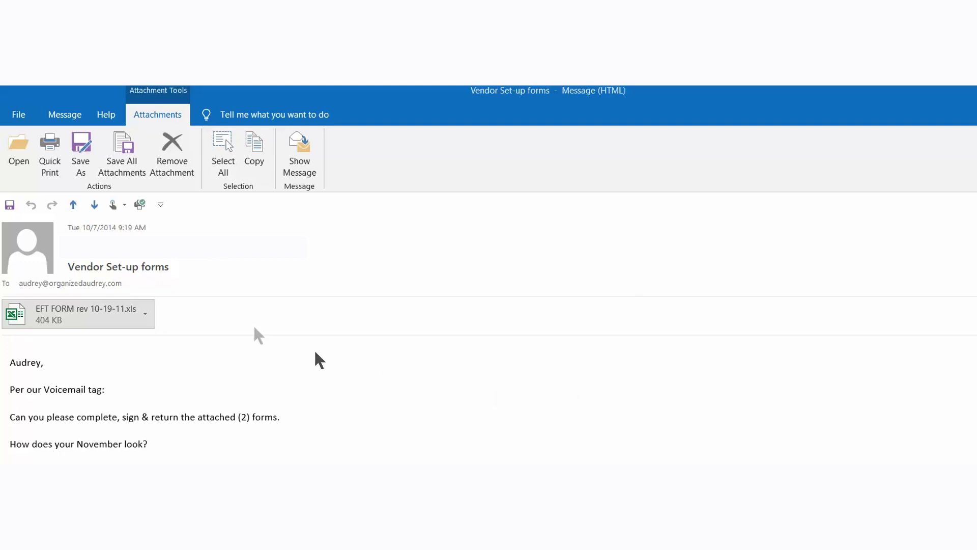
Start saving the EFT FORM rev 10-19-11.xls attachment from its attachment menu.
left_click(145, 314)
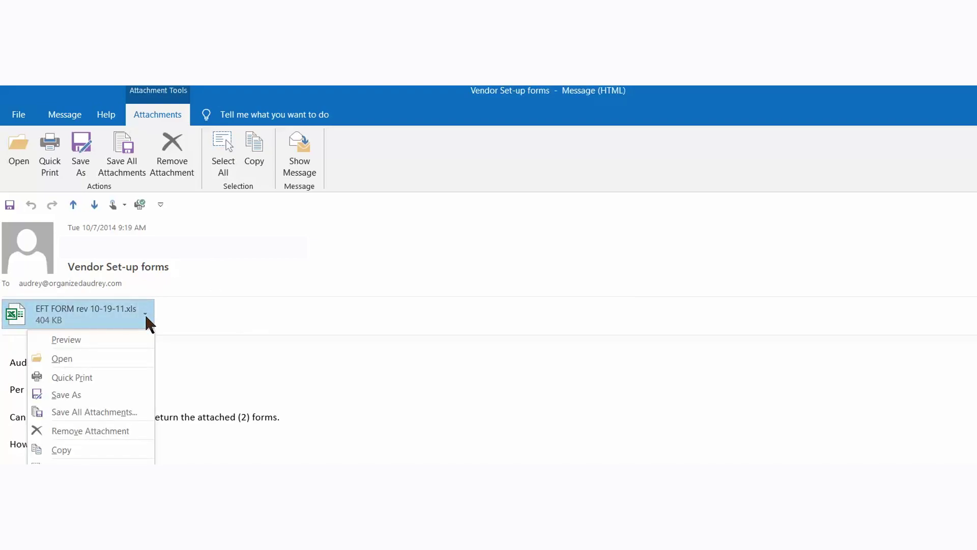
left_click(100, 393)
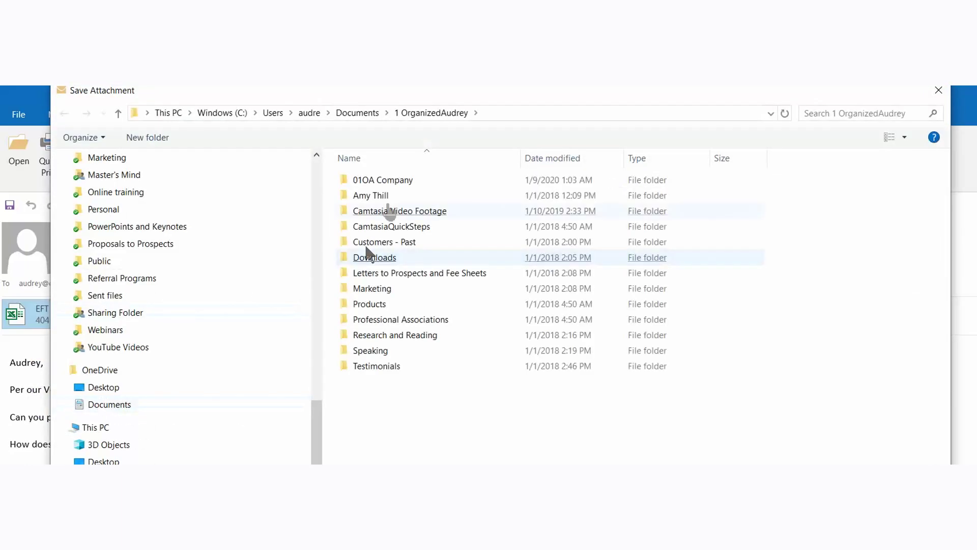
Browse to the 01OA Company > Agreements > 2020 Client Contracts folder.
double_click(383, 179)
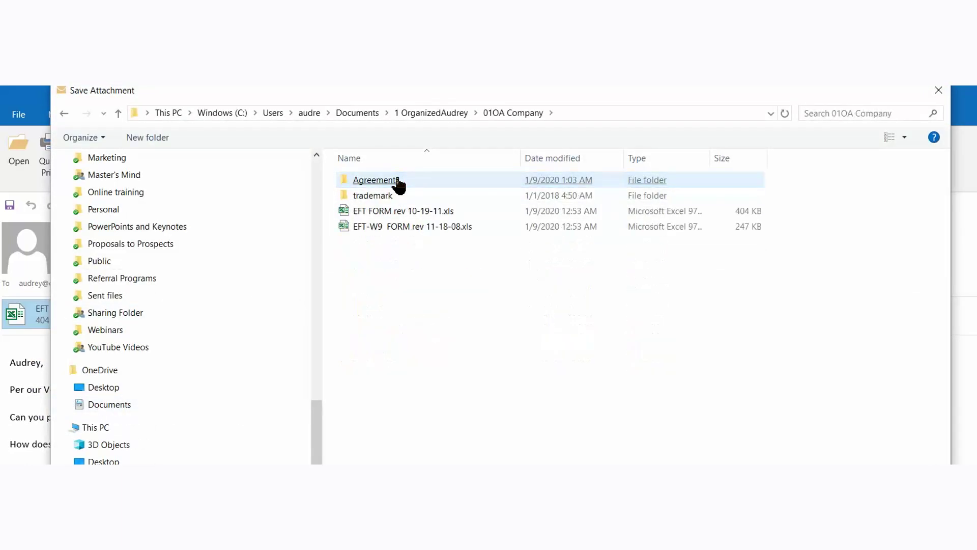
double_click(376, 181)
double_click(398, 183)
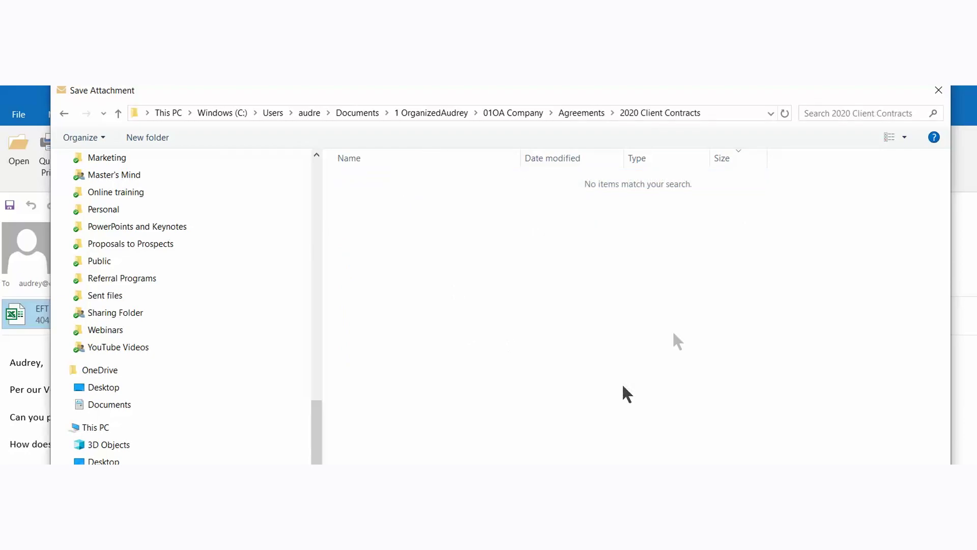
Copy the 2020 Client Contracts folder address and close the save dialog unsaved.
right_click(747, 109)
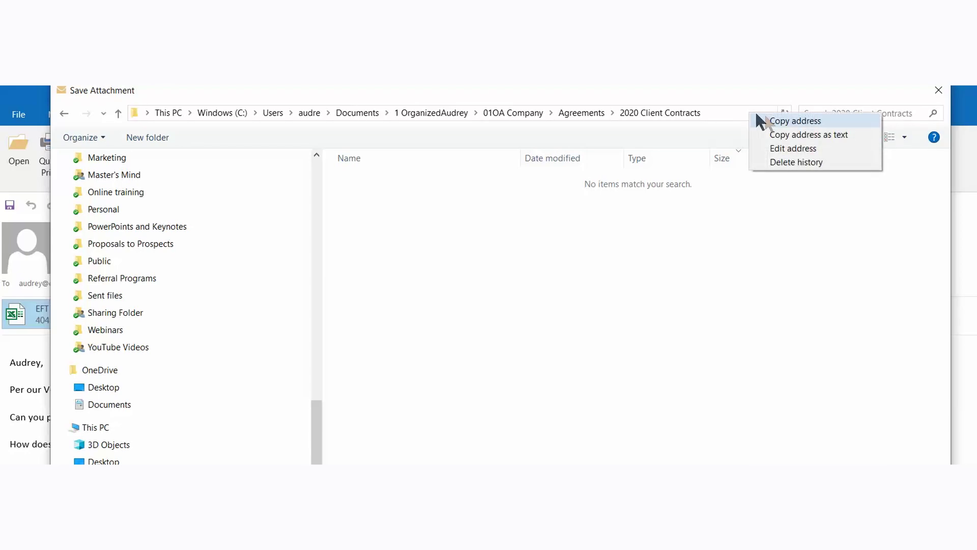
left_click(778, 124)
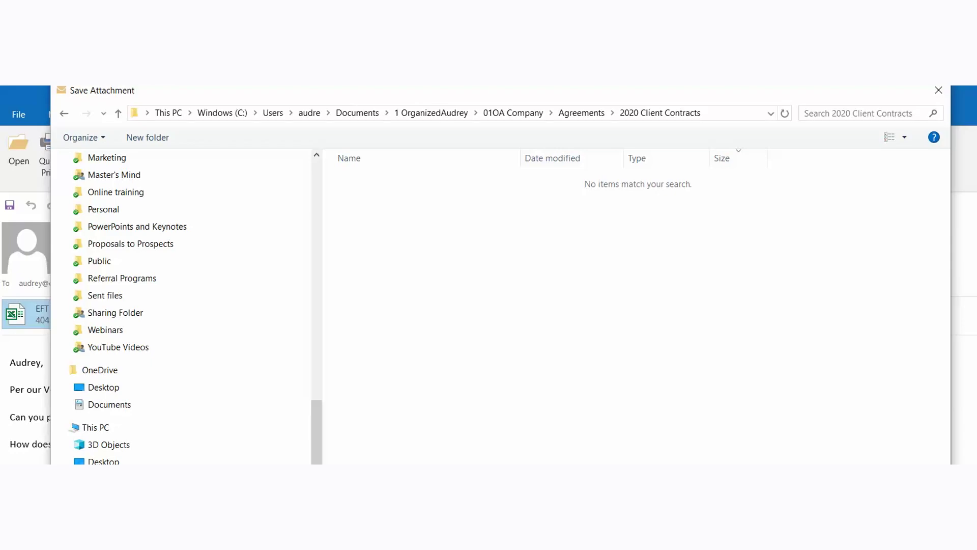
left_click(938, 90)
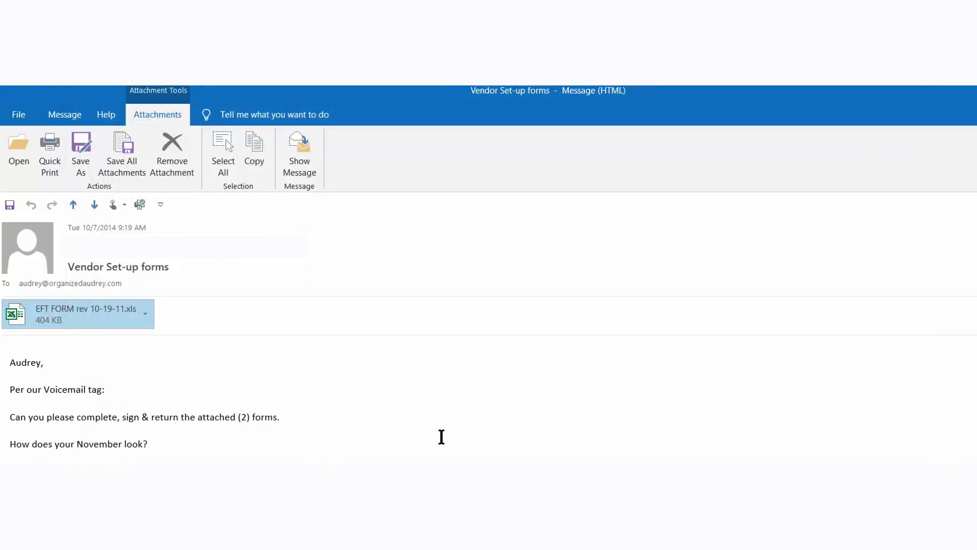
Remove the EFT FORM rev 10-19-11.xls attachment and confirm the removal.
right_click(145, 313)
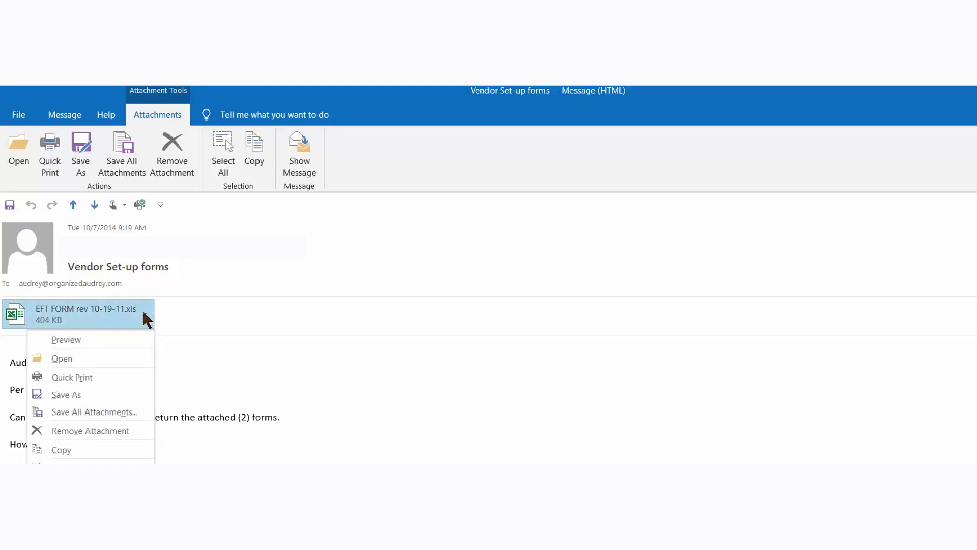
left_click(107, 437)
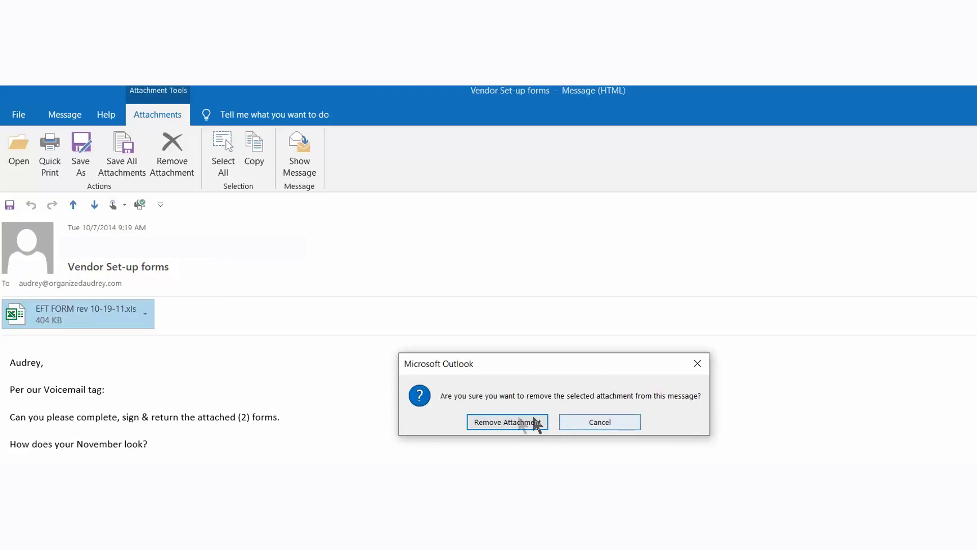
left_click(507, 422)
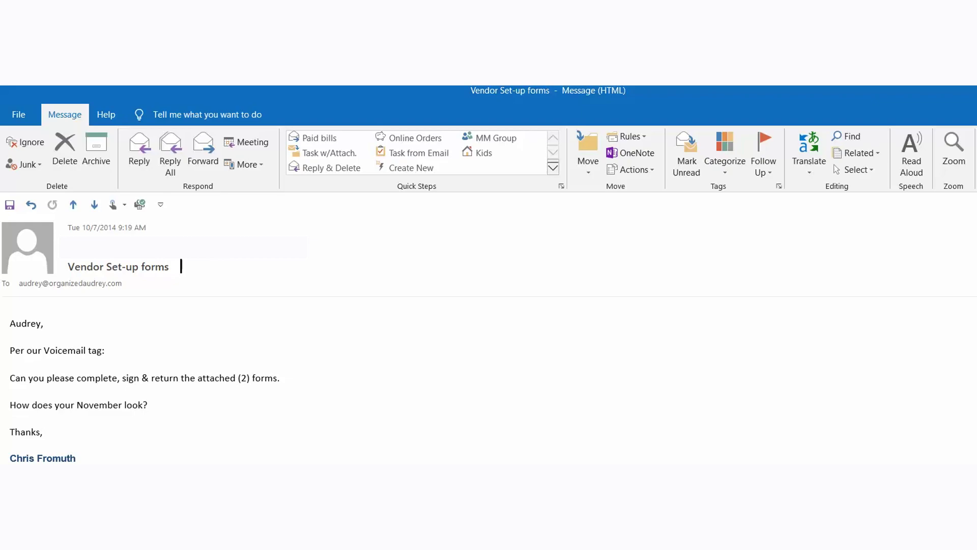
Paste the copied folder path after 'Vendor Set-up forms' in the subject.
type("C:\\Users\\audre\\Documents\\1 OrganizedAudrey\\01OA Company\\Agreements\\2020 Client Contracts")
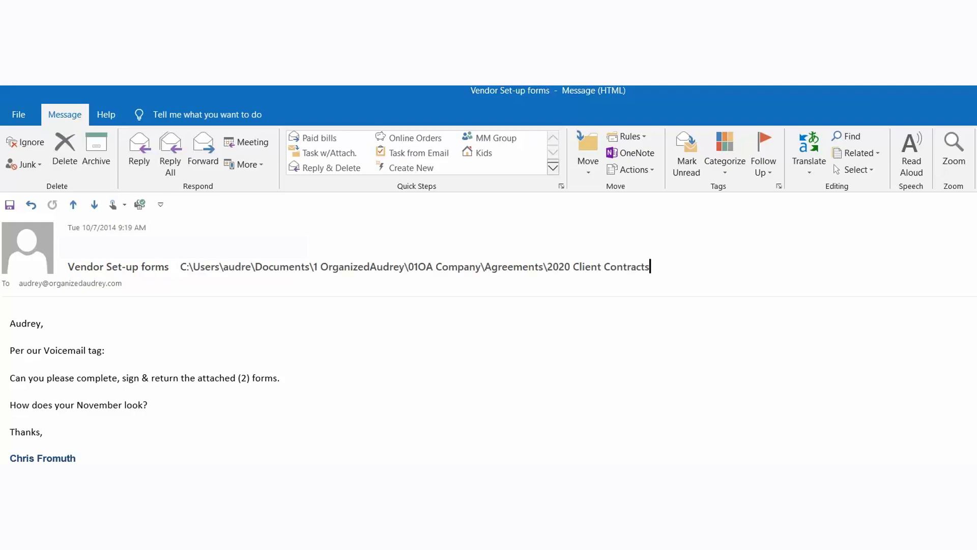